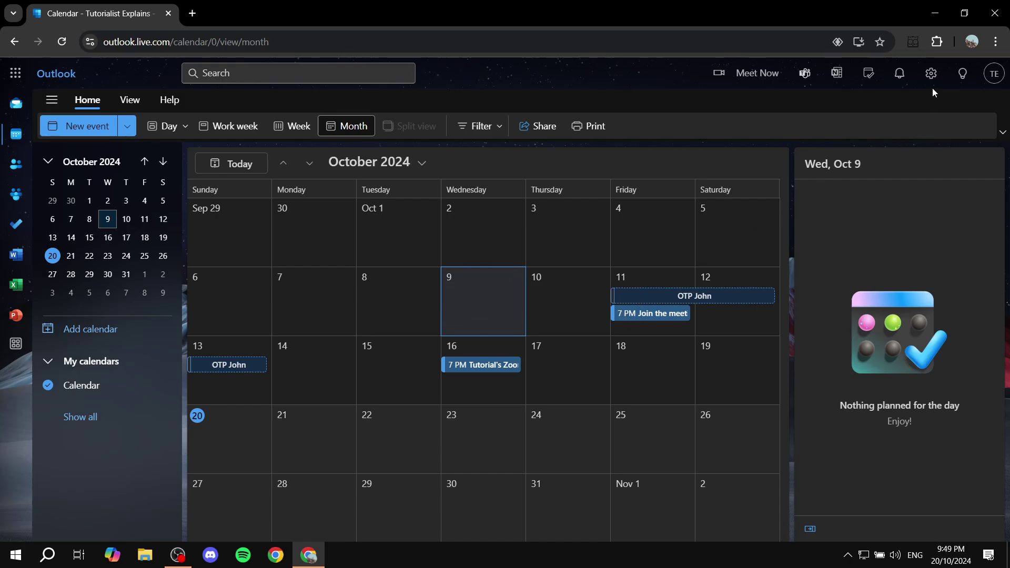
- Search the Outlook settings for 'Cate' to find the Categories settings
click(931, 74)
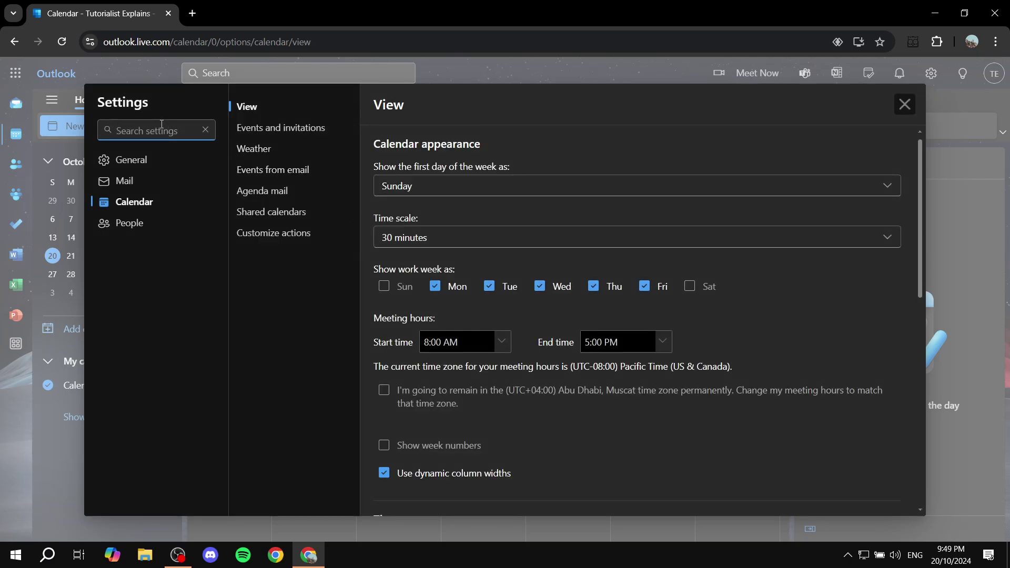
text(Cate)
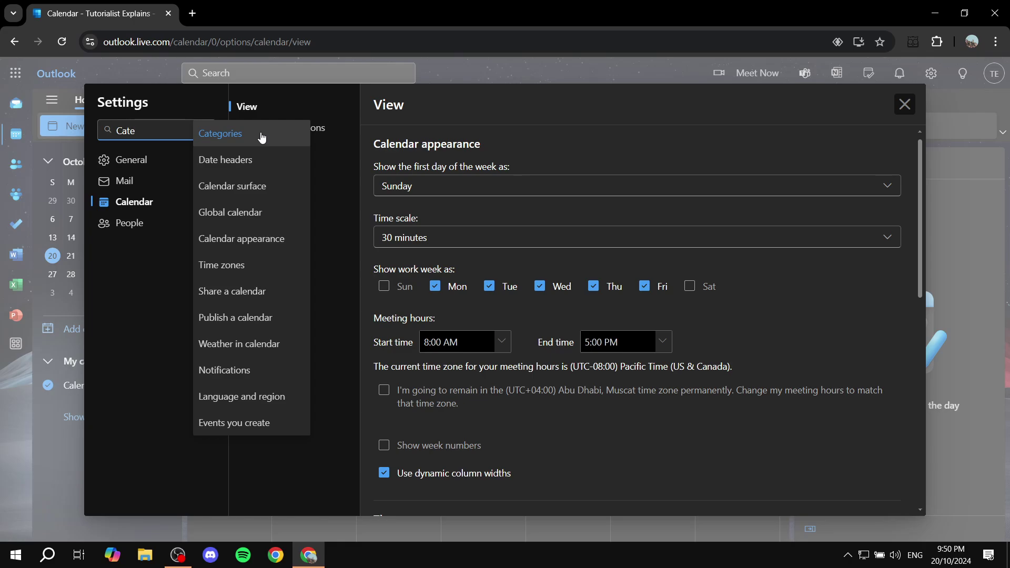
- On the Categories page, delete 'Test Category' and 'Another test', confirming each deletion
click(261, 138)
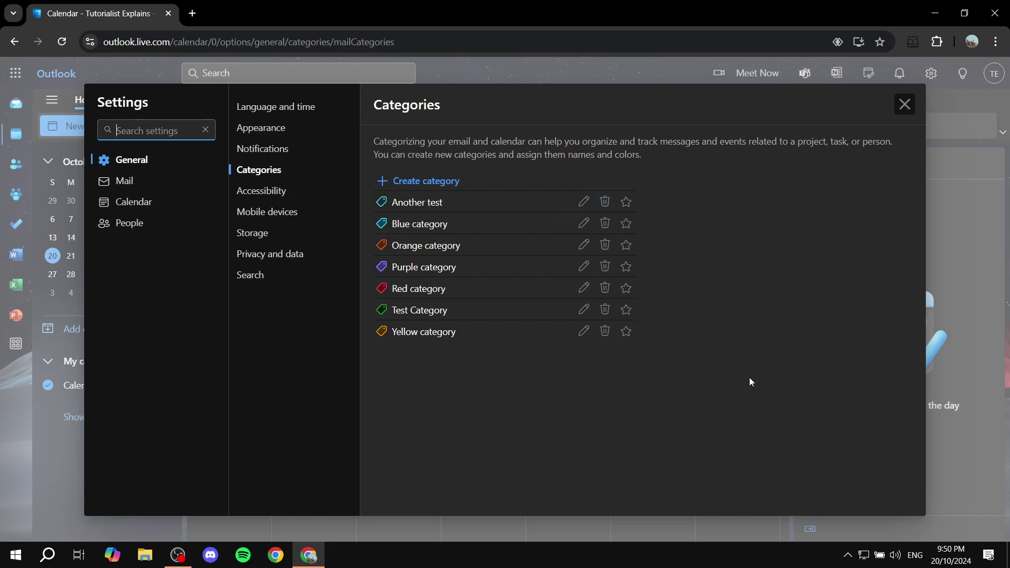
click(606, 309)
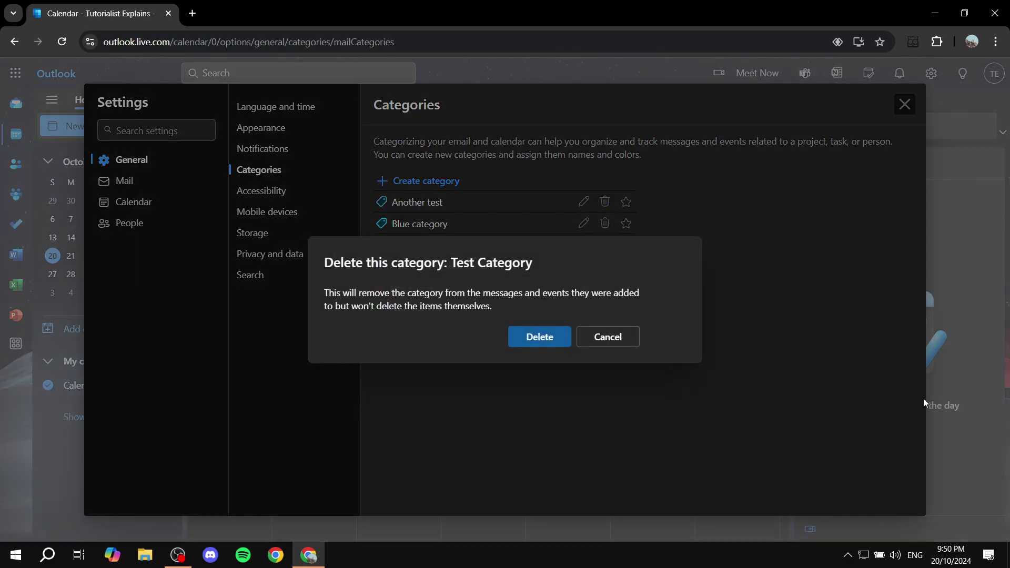
click(540, 337)
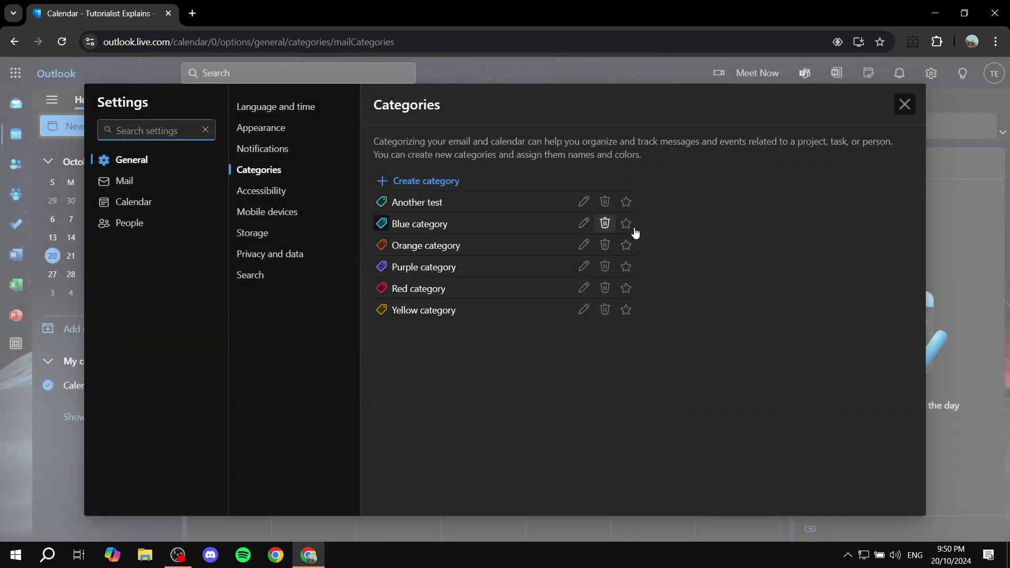
click(605, 202)
click(550, 338)
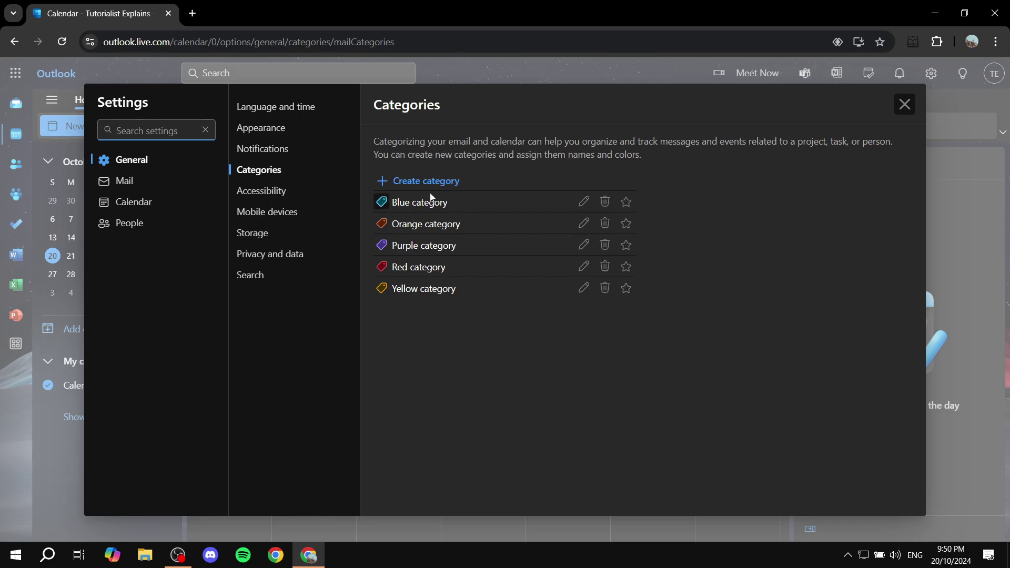
- Rename 'Blue category' to 'Test Category', give it a purple colour, and save
click(584, 202)
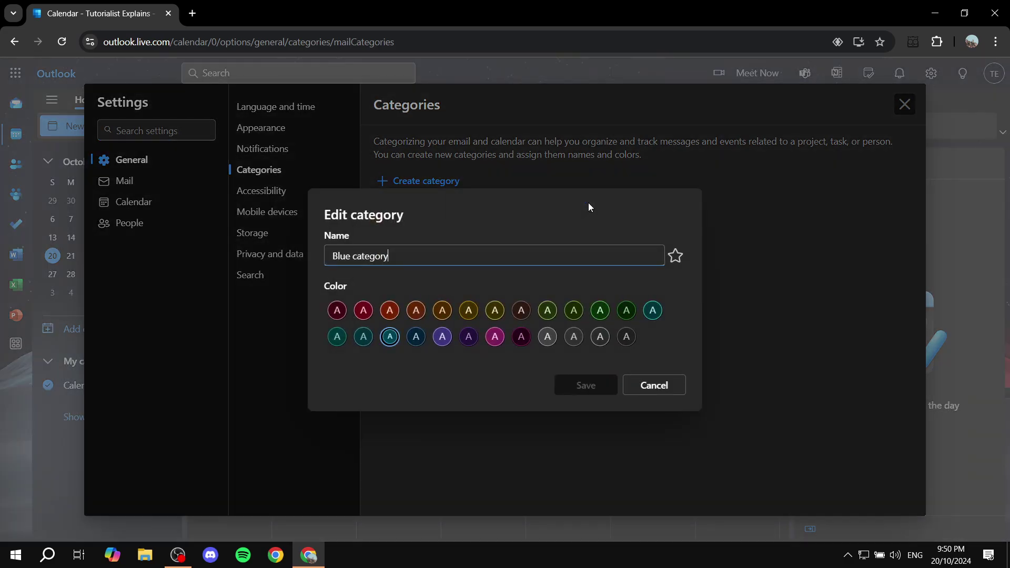
drag(440, 256, 308, 248)
text(Test)
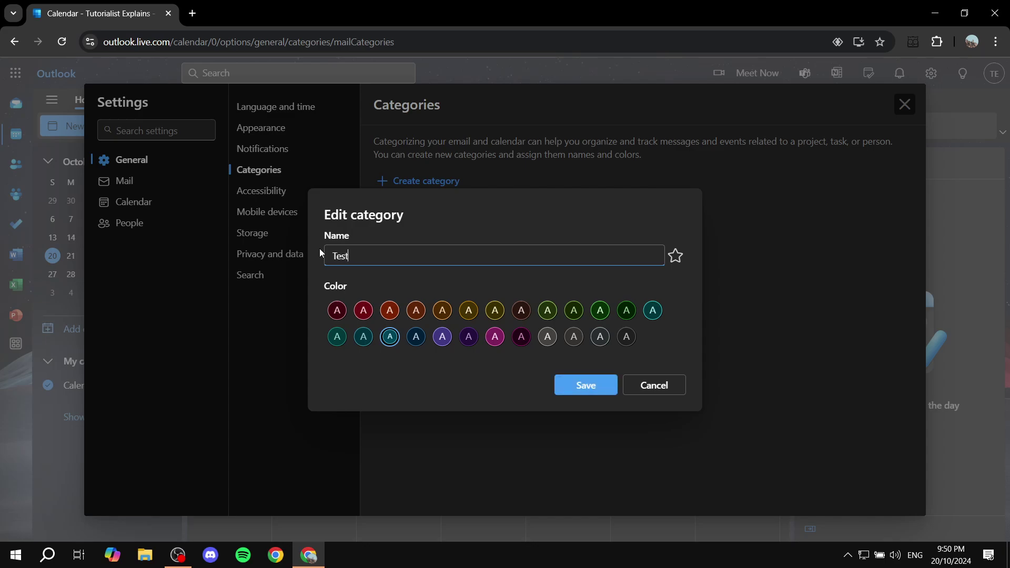
text( Category)
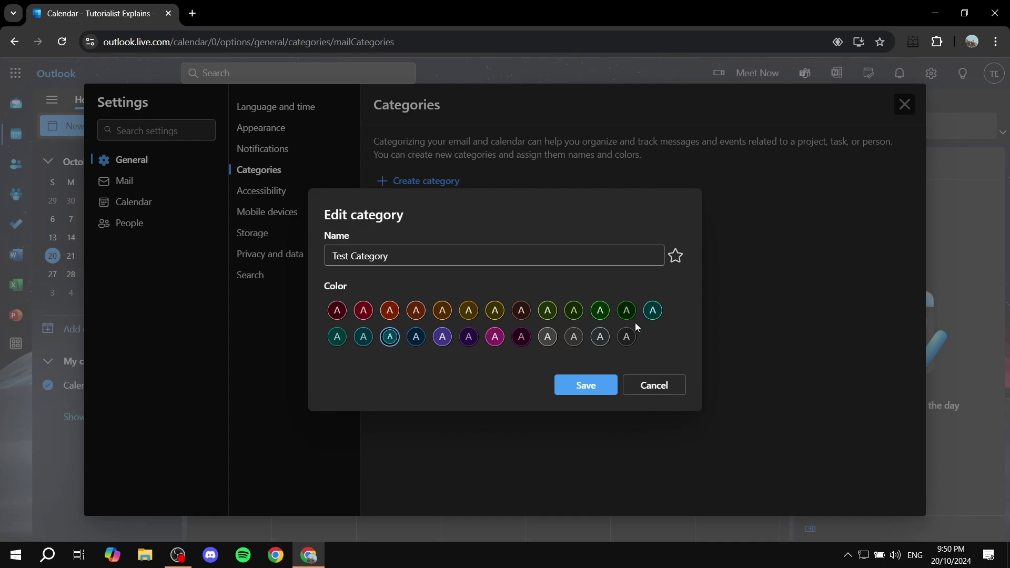
click(443, 339)
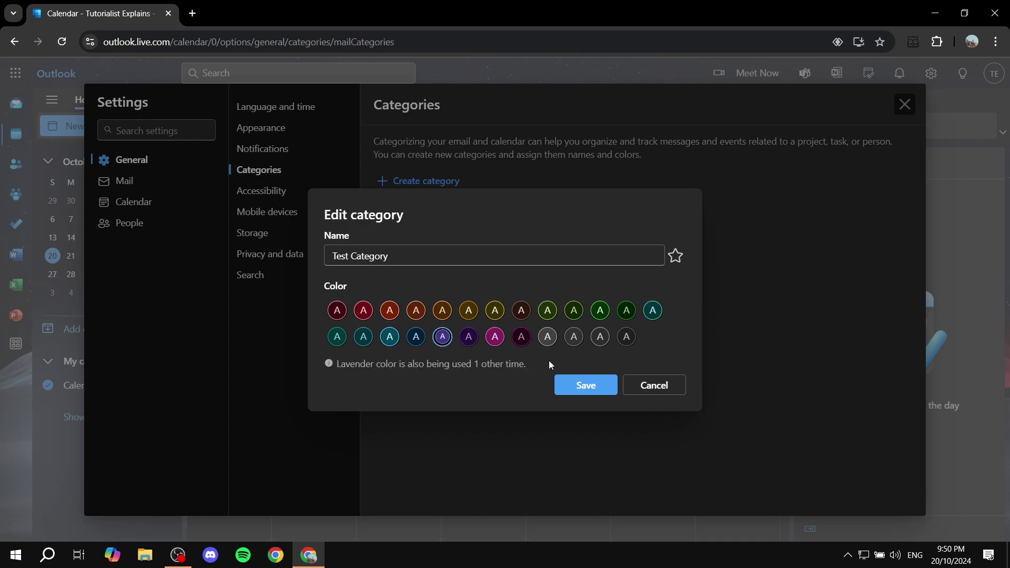
click(475, 341)
click(585, 384)
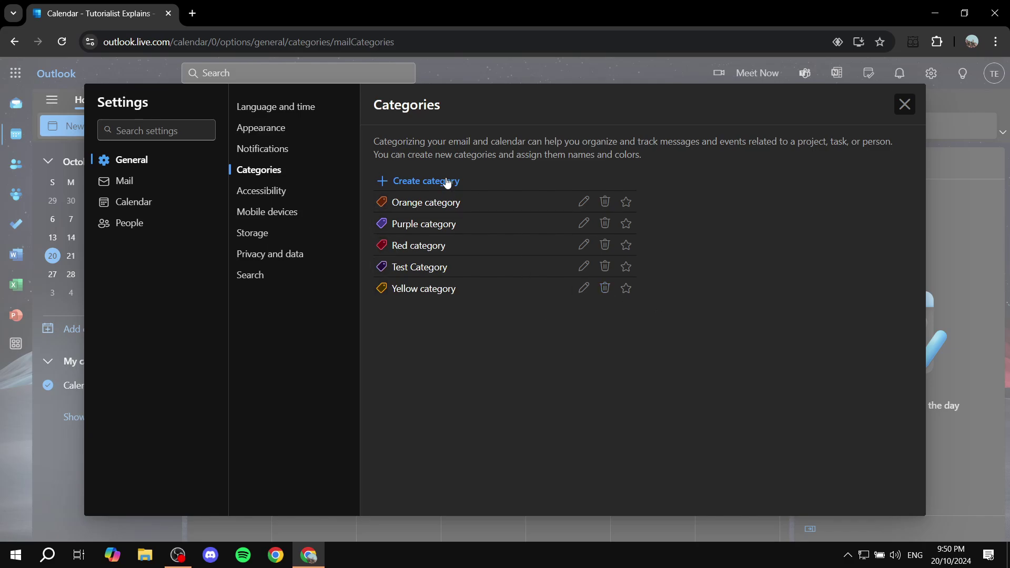
- Create and save a new category named 'Example' with a dark green colour
click(417, 181)
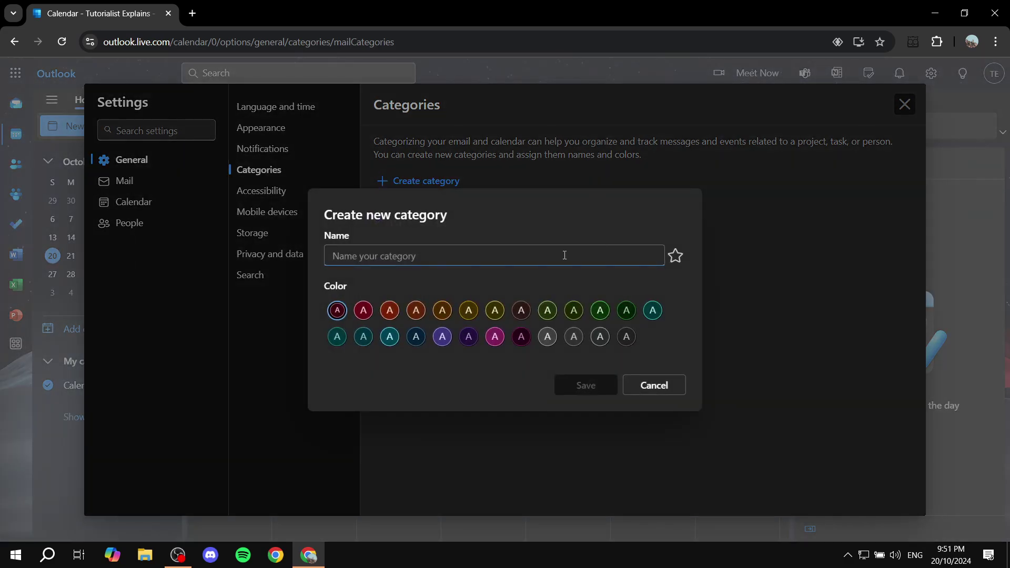
text(Example)
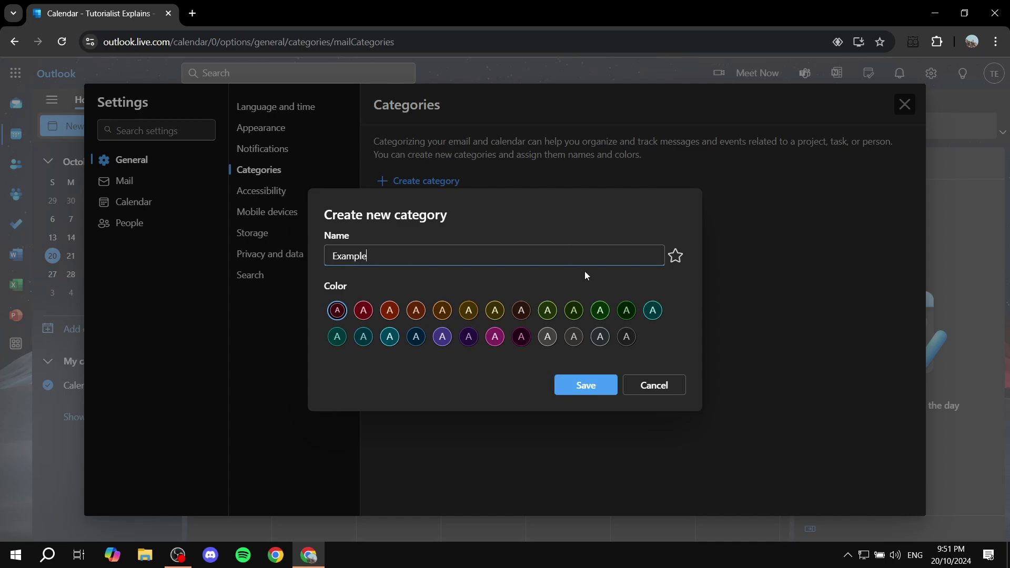
click(599, 311)
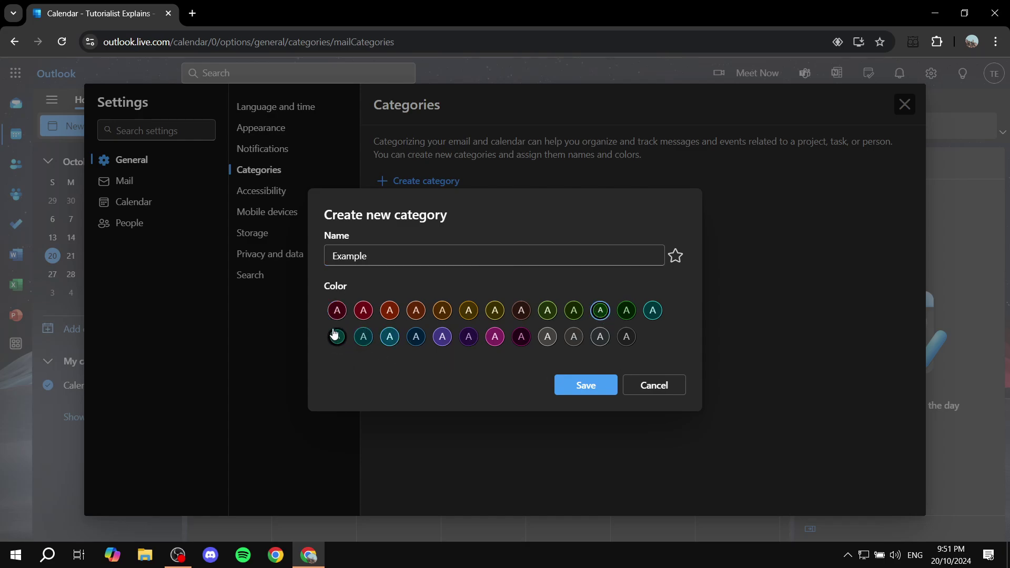
click(338, 311)
click(334, 340)
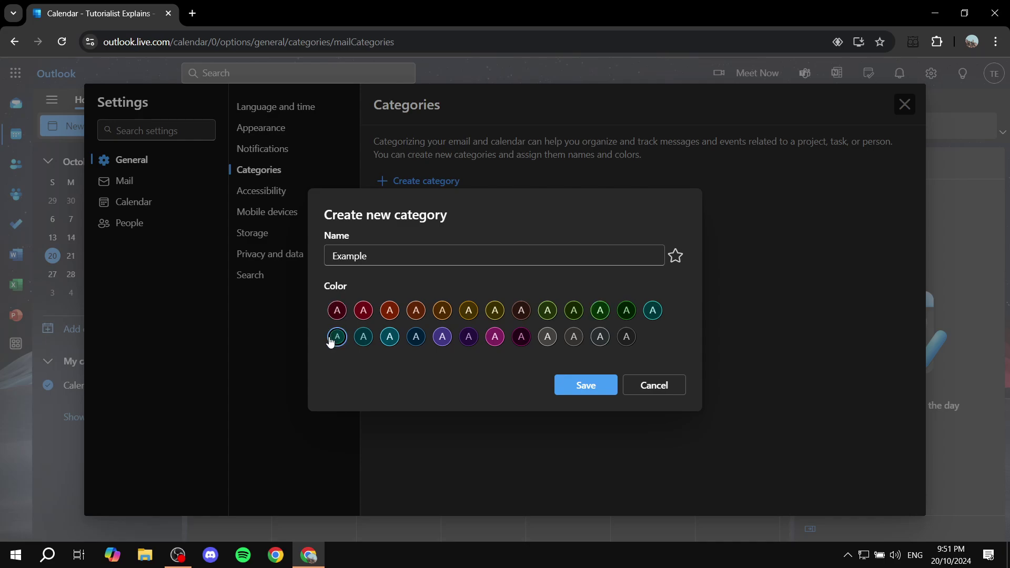
click(635, 310)
click(656, 312)
click(601, 312)
click(589, 387)
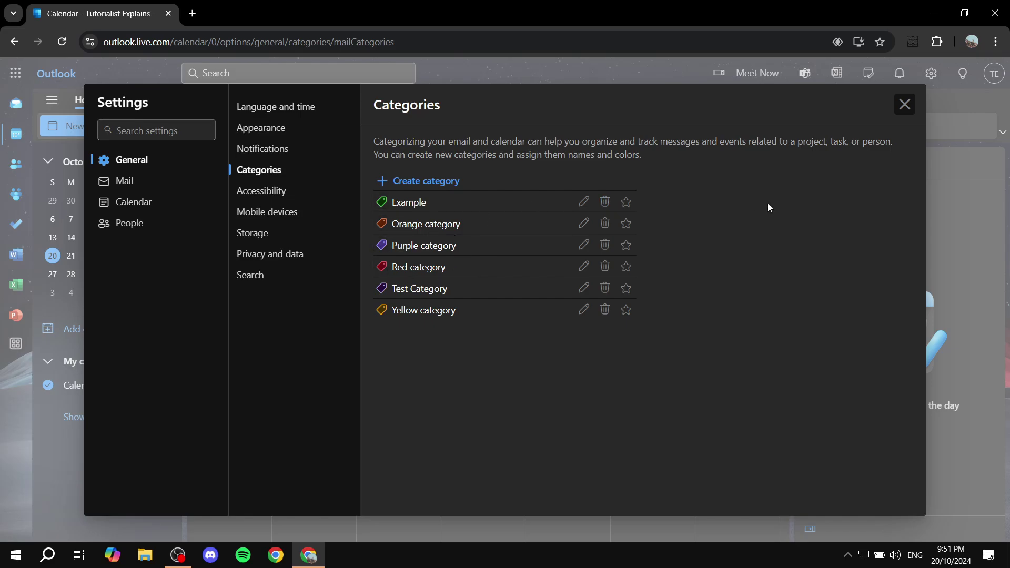
- Back on the calendar, categorize the Oct 16 event as Yellow category
click(905, 104)
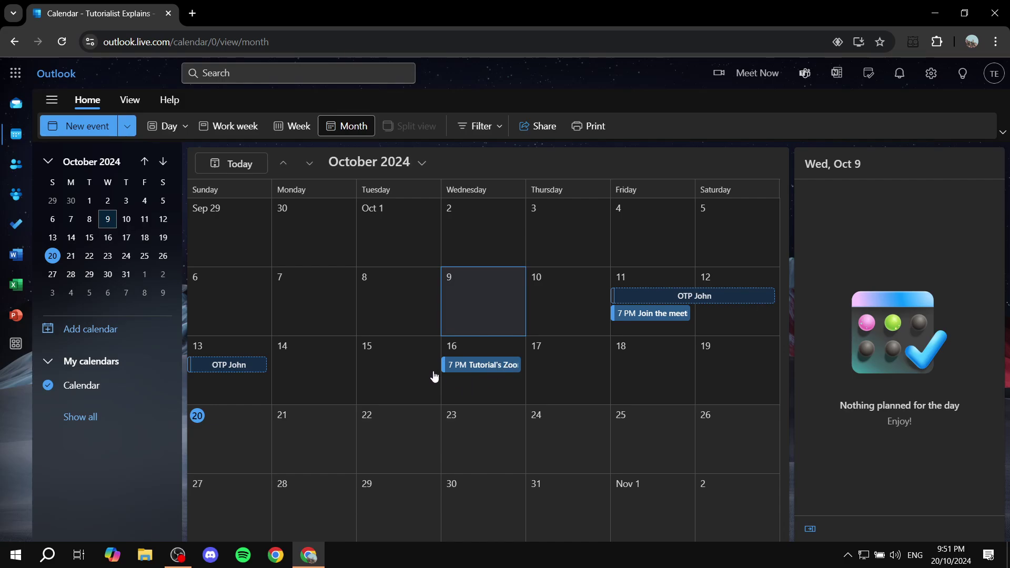
right_click(477, 370)
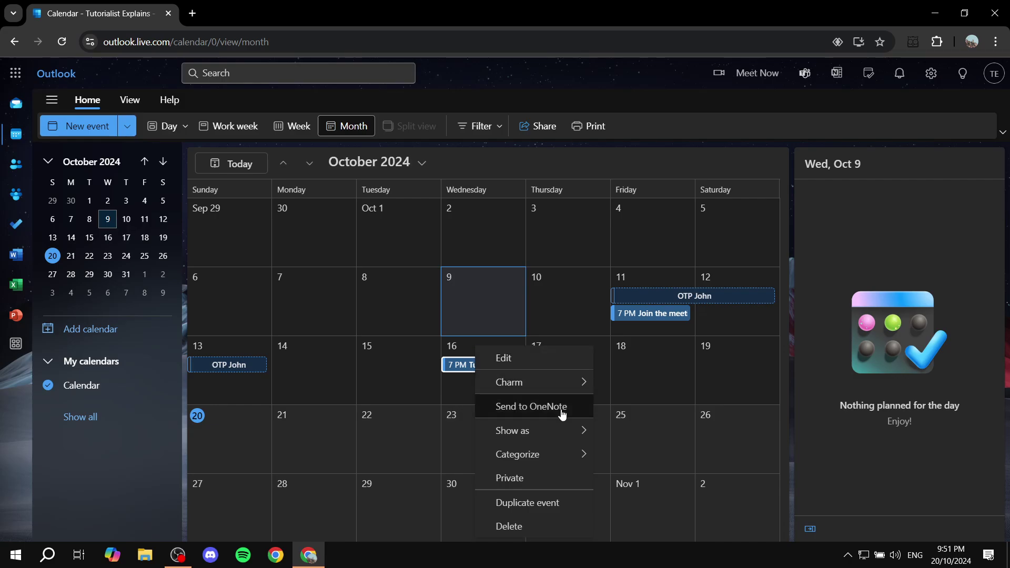
mouse_move(530, 458)
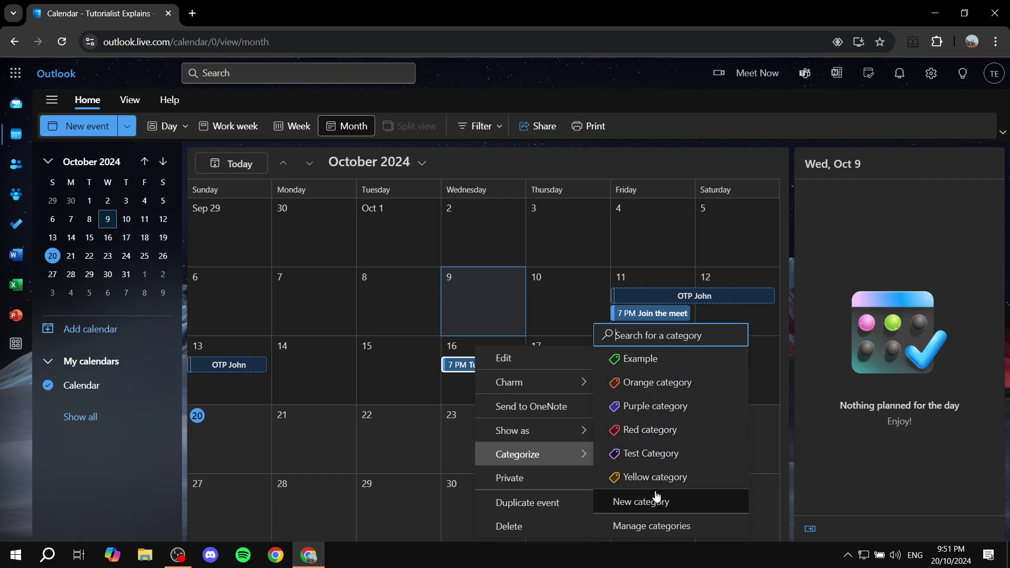
click(694, 480)
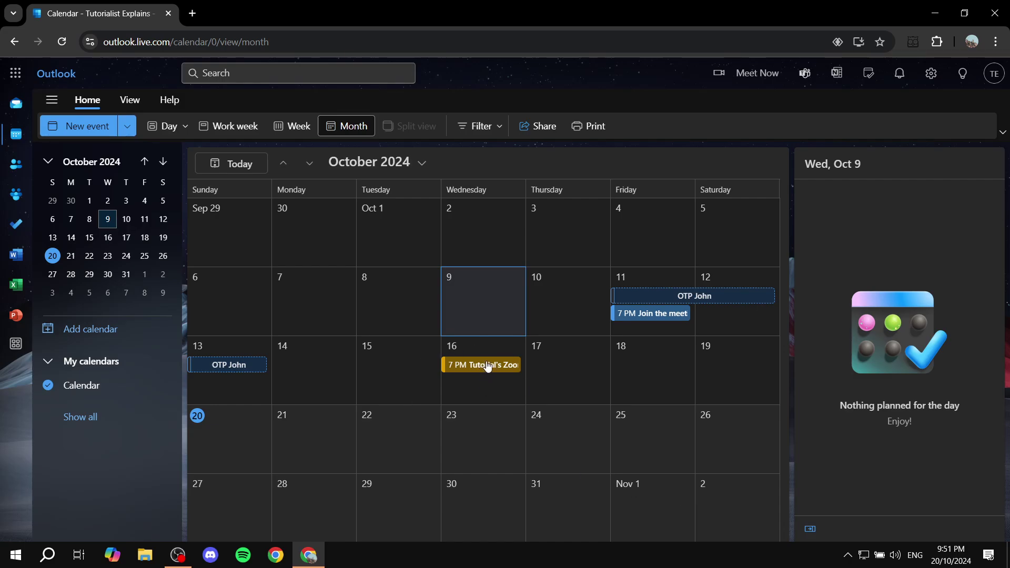
- Categorize the OTP events with the Example category
right_click(242, 372)
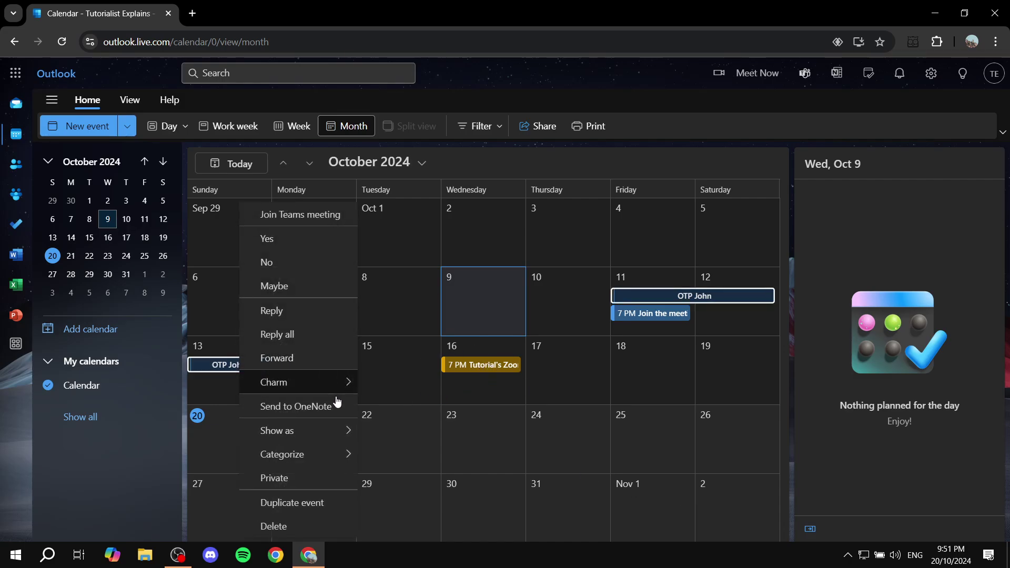
mouse_move(341, 456)
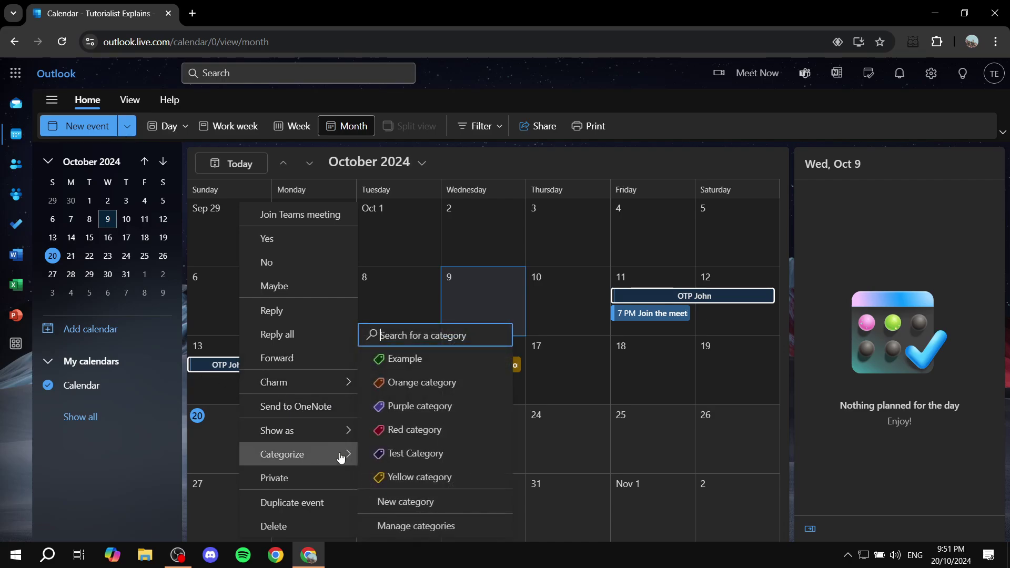
click(433, 372)
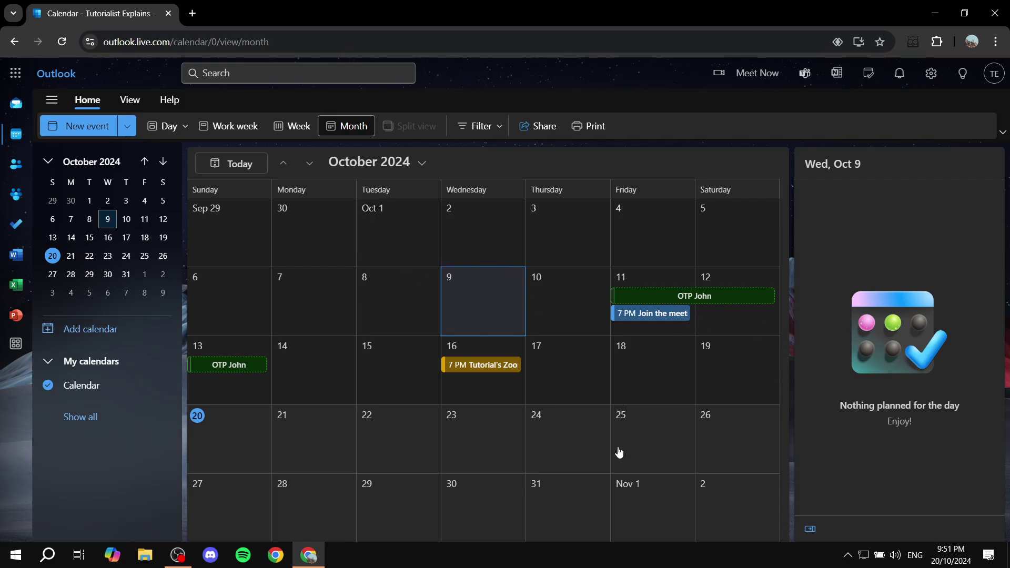
click(565, 440)
- Start a 7:00–7:30 PM event titled 'Test' on Oct 24 in the full editor
click(562, 438)
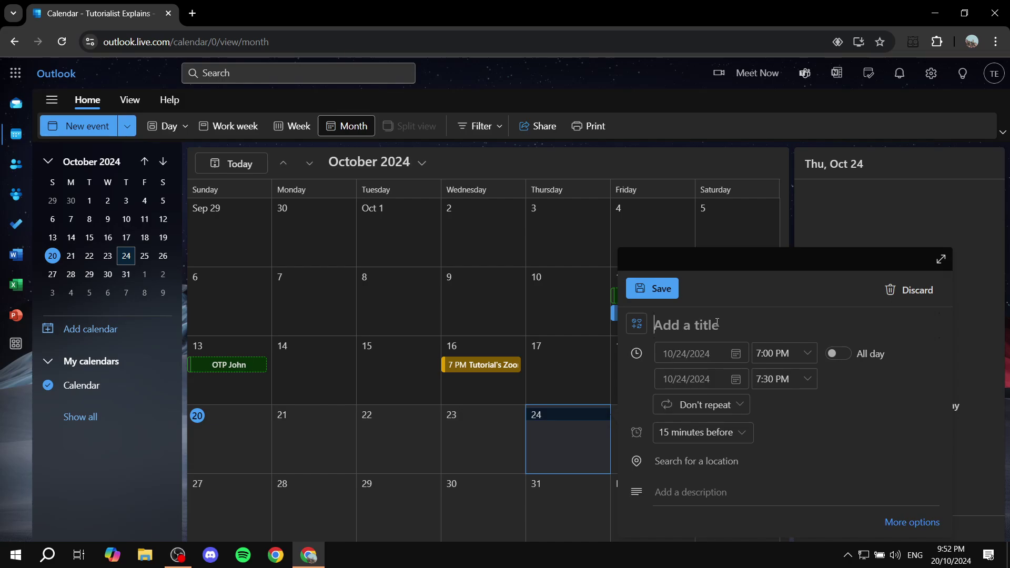
text(Test)
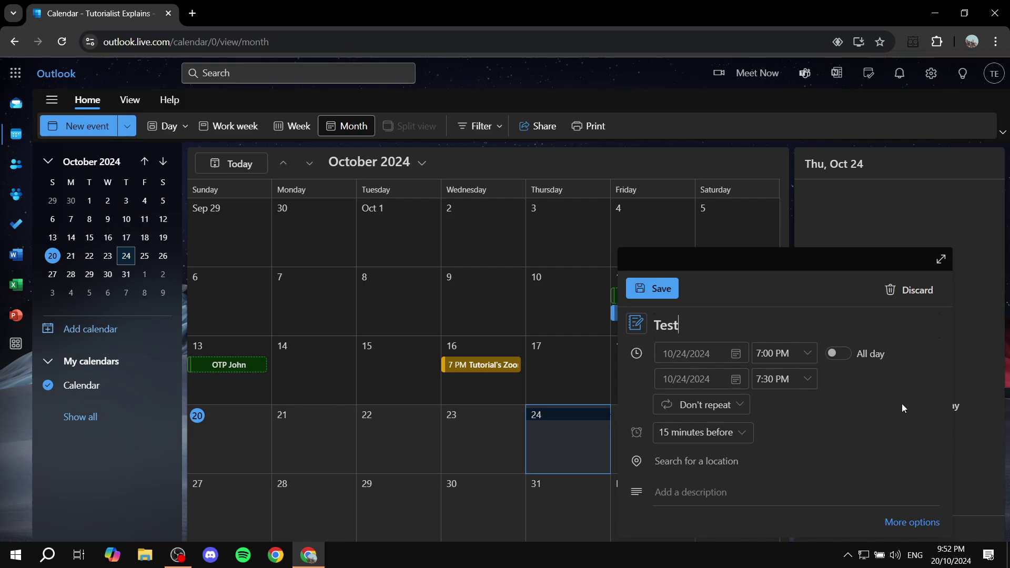
click(917, 523)
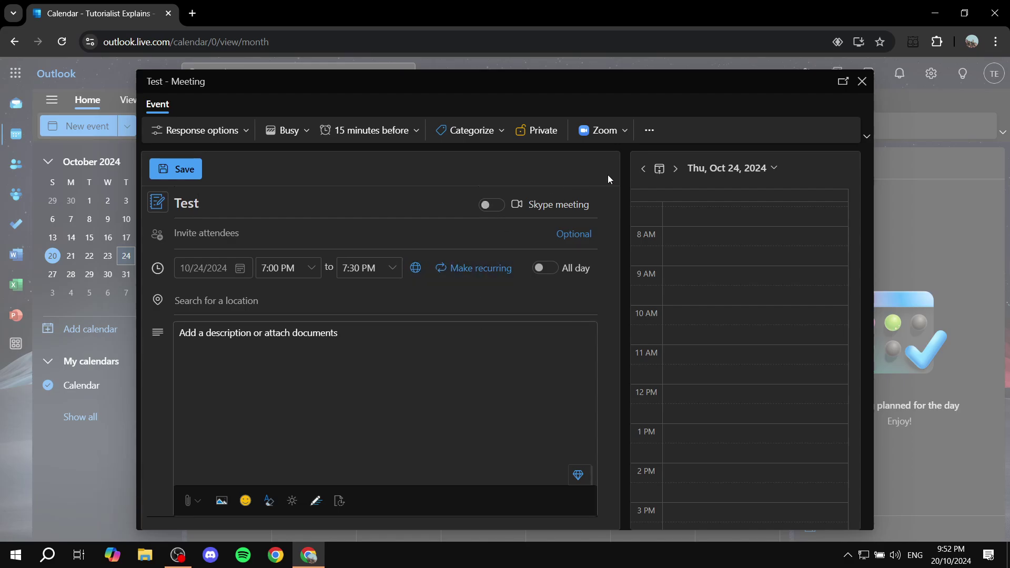
- Give the Test event the Purple category, keeping the draft instead of discarding it
click(488, 136)
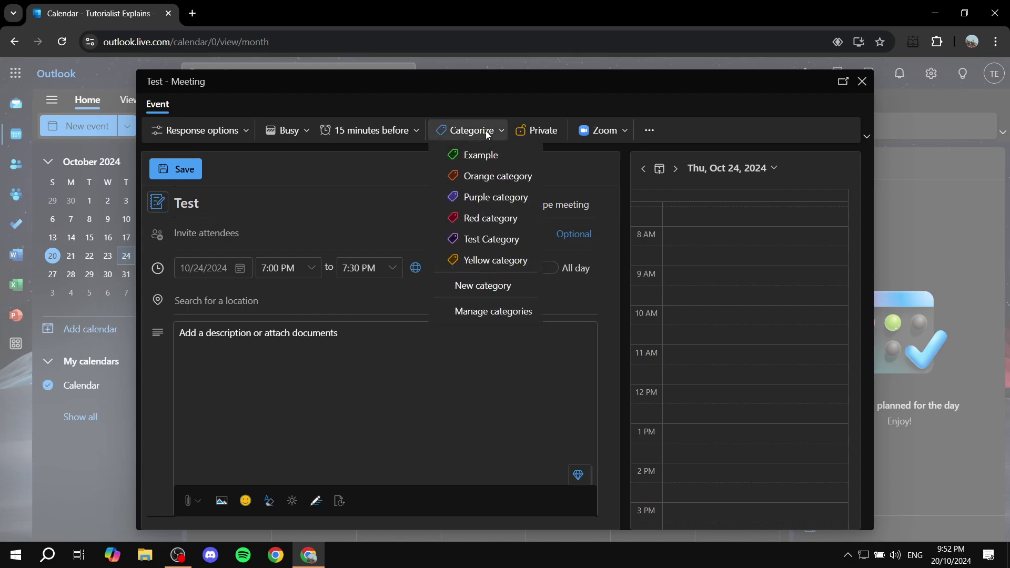
click(510, 198)
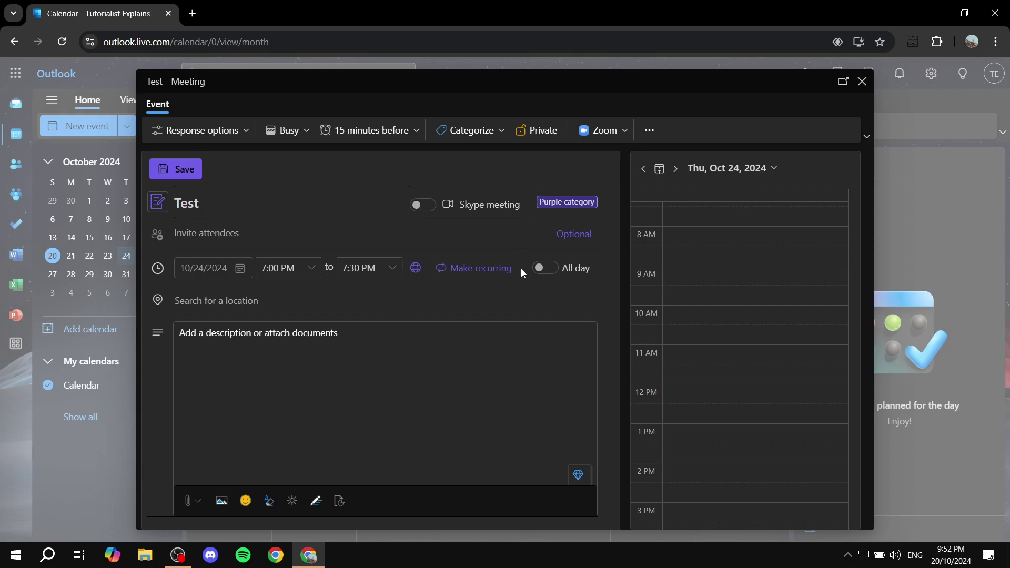
click(862, 81)
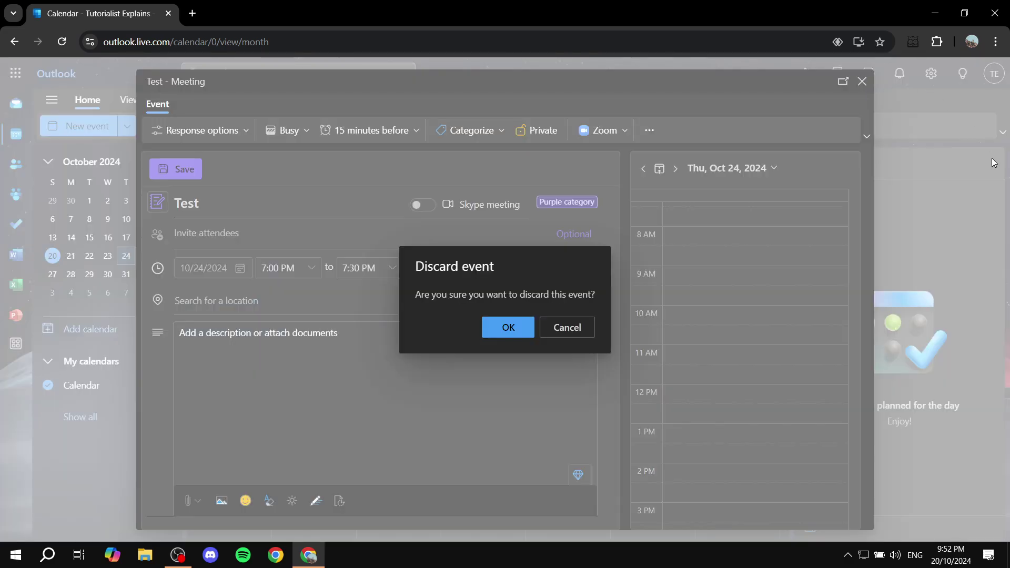
click(567, 328)
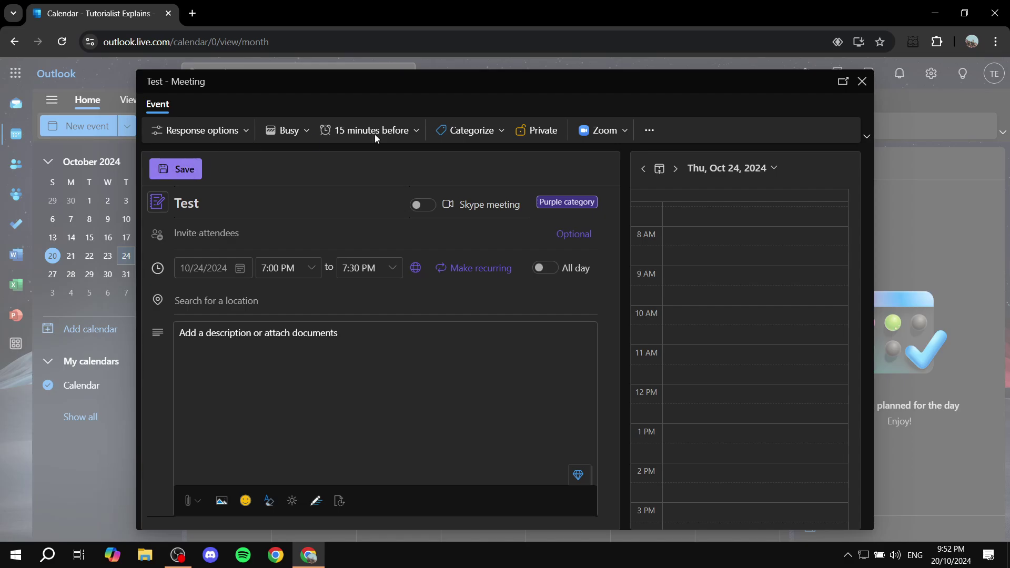
- Save the Test event so it shows purple at 7 PM on Oct 24
click(176, 169)
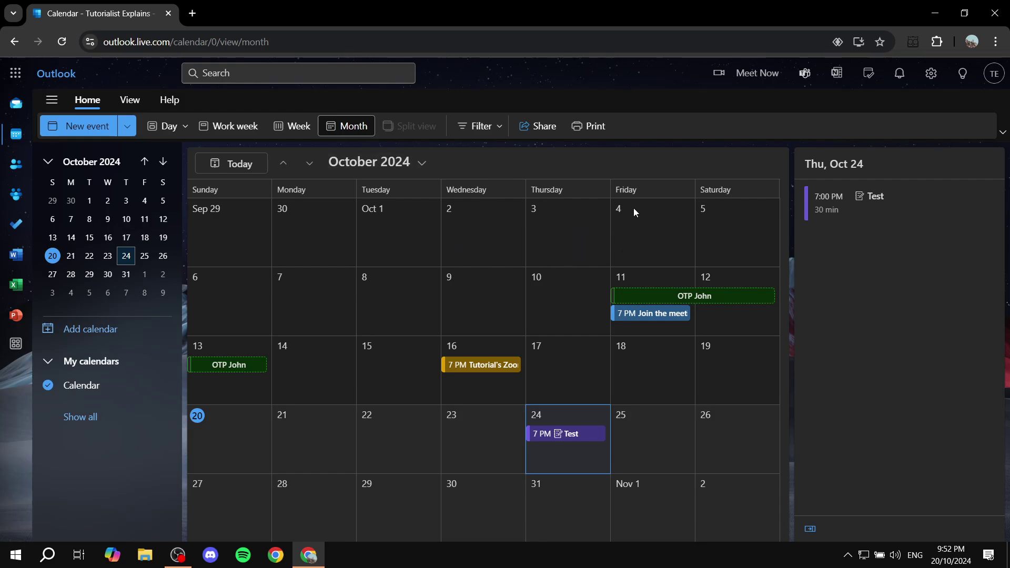
click(499, 131)
click(497, 129)
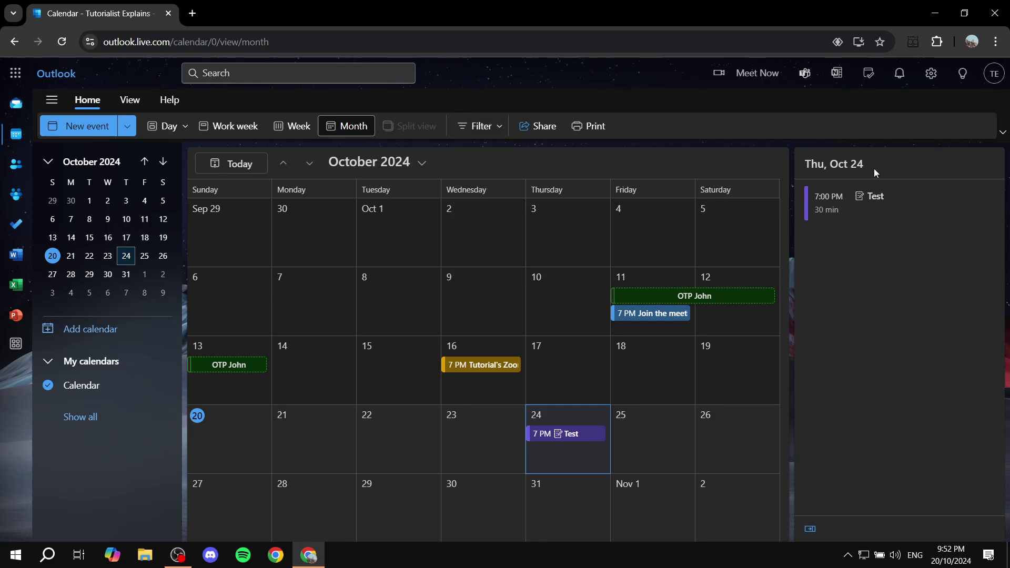